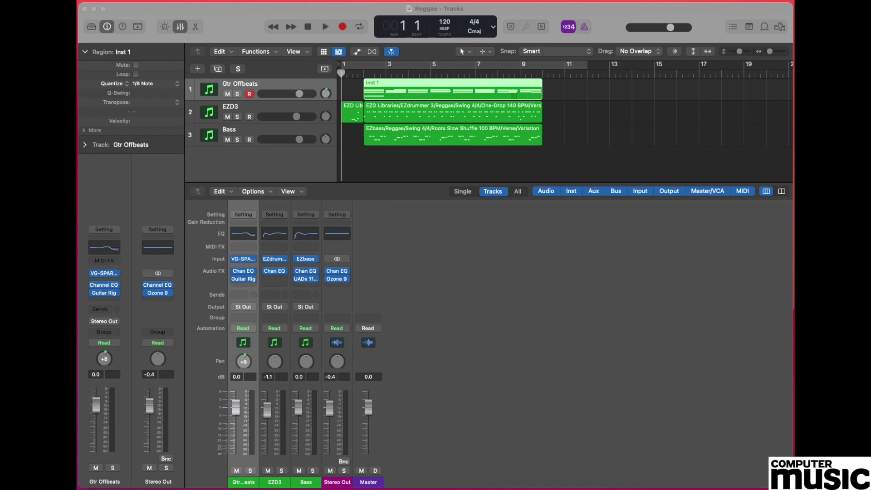
Open the VG-SPARKLE instrument on the Gtr Offbeats track to review its settings, and close it again
left_click(111, 273)
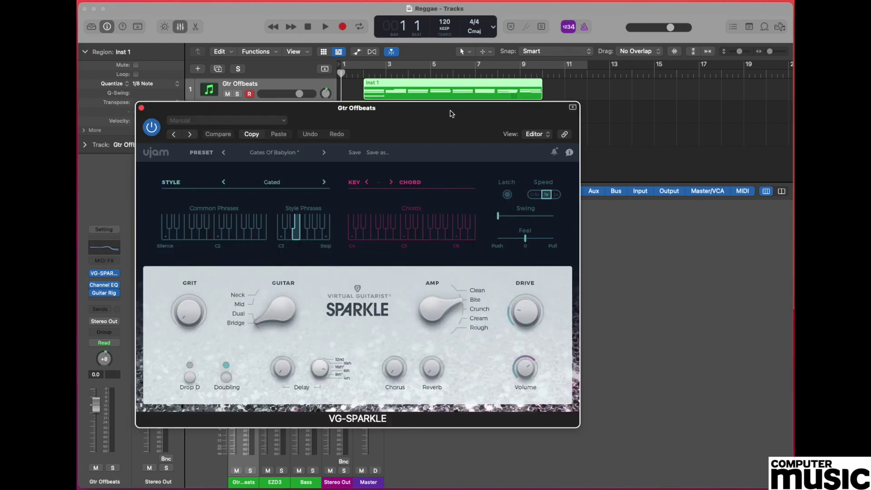
left_click_drag(451, 114, 609, 106)
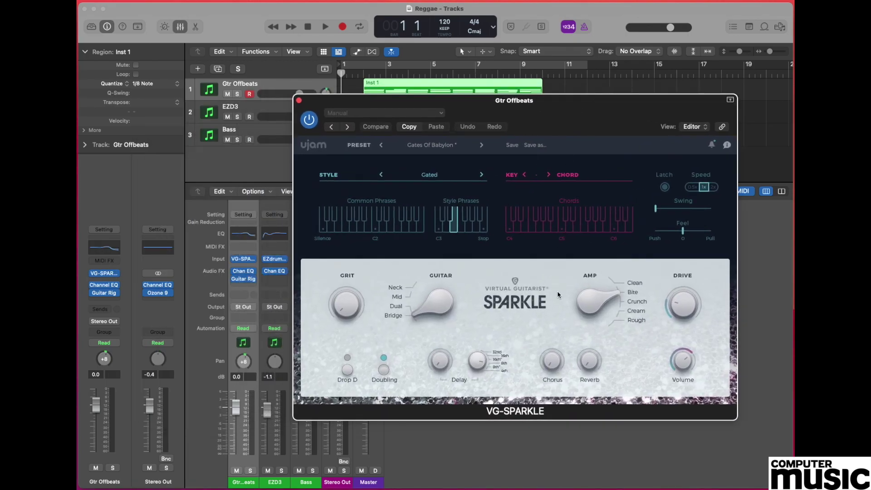
left_click(300, 101)
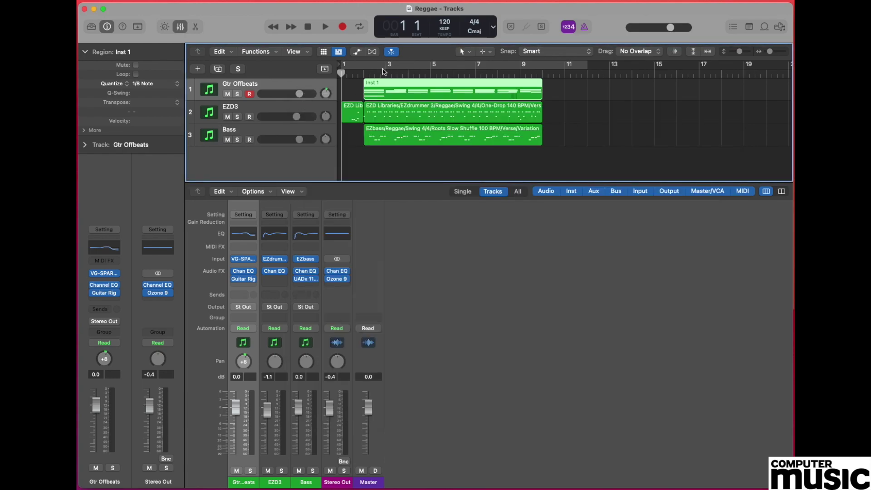
Solo the Gtr Offbeats track and play the guitar part on its own
key("s")
key("space")
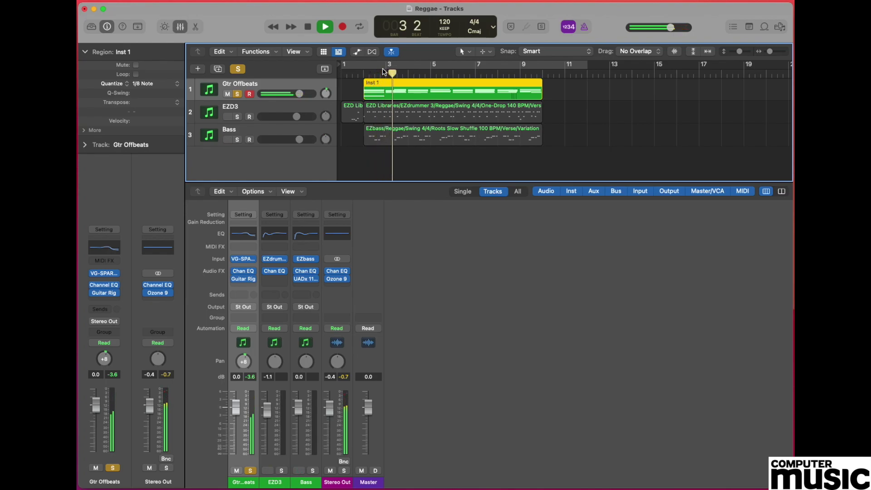
key("space")
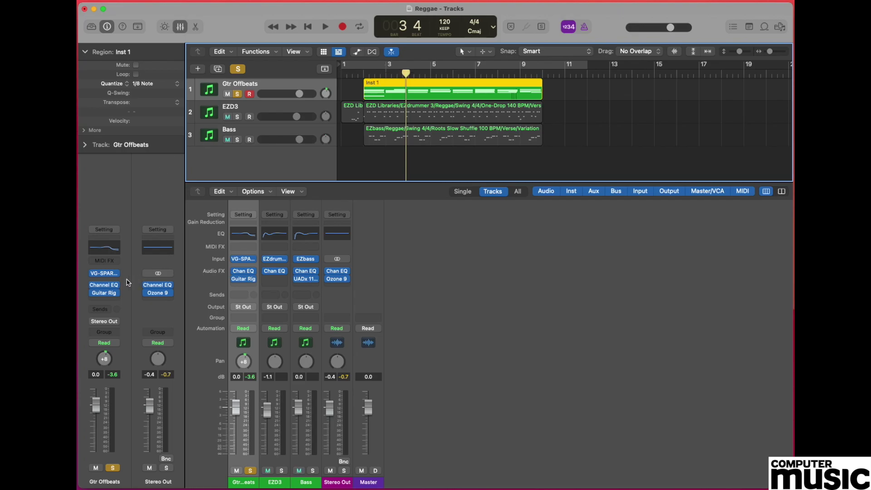
Open the Guitar Rig effect on the Gtr Offbeats channel to examine its rack, and close it again
left_click(107, 295)
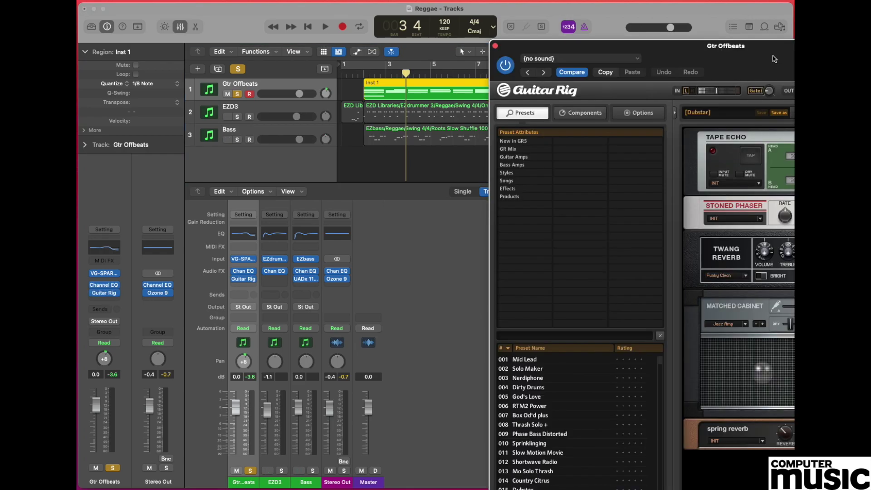
left_click_drag(688, 45, 502, 29)
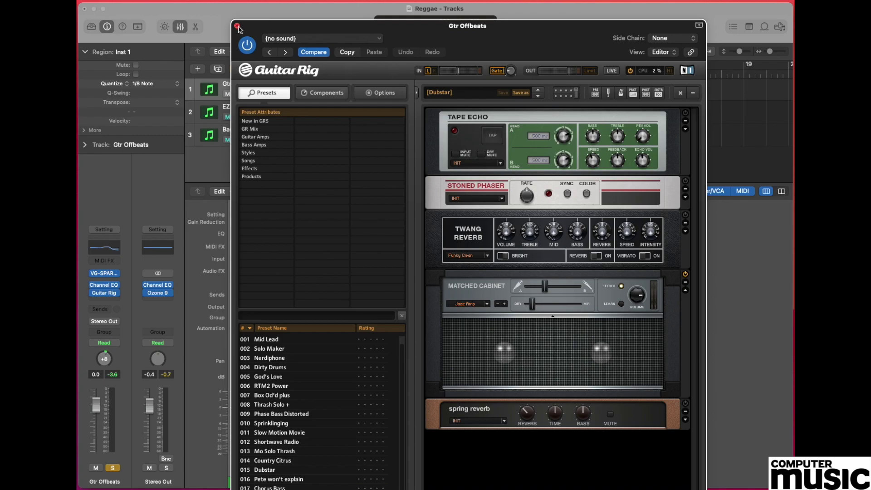
left_click(237, 26)
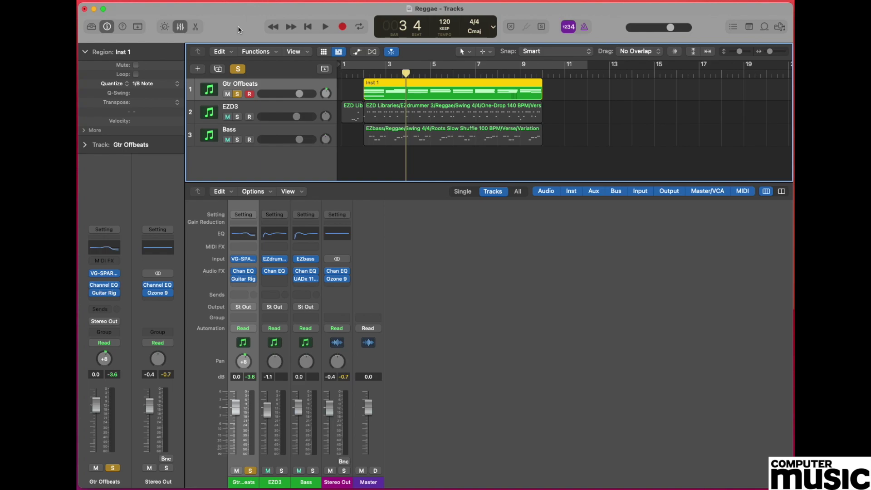
Insert a stereo PSP cmDelay after Guitar Rig on the Gtr Offbeats channel and place its window over the mixer
left_click(116, 302)
mouse_move(113, 335)
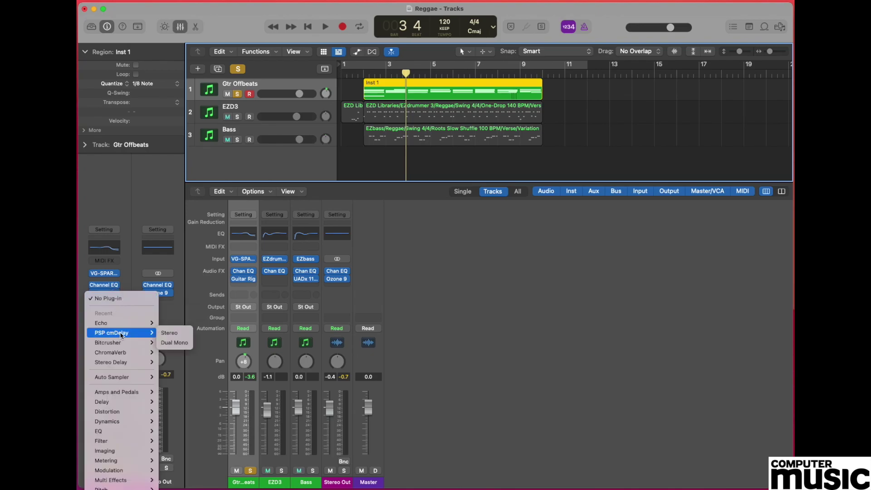
left_click(178, 334)
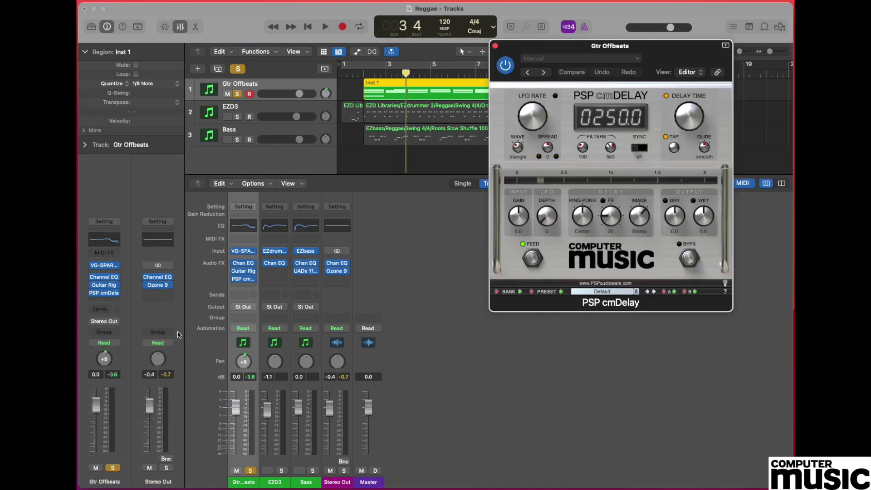
left_click_drag(682, 55, 600, 161)
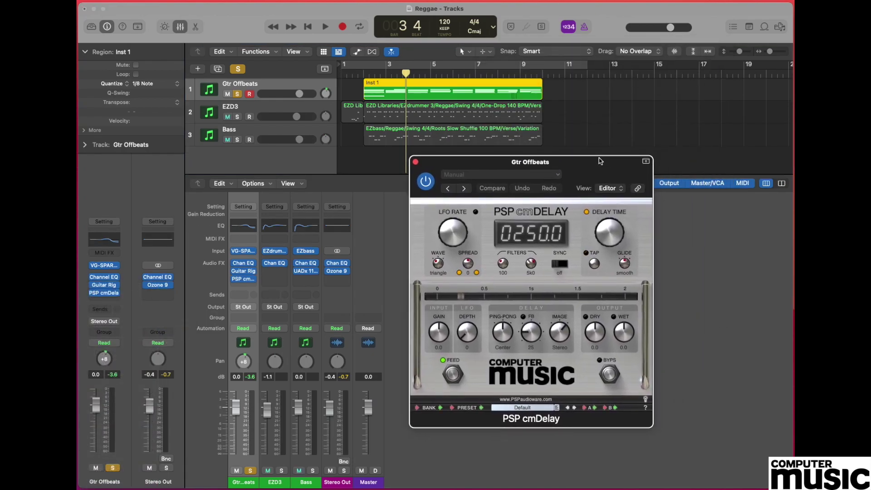
Turn on tempo sync in PSP cmDelay and set the delay time to 1:12
left_click(565, 267)
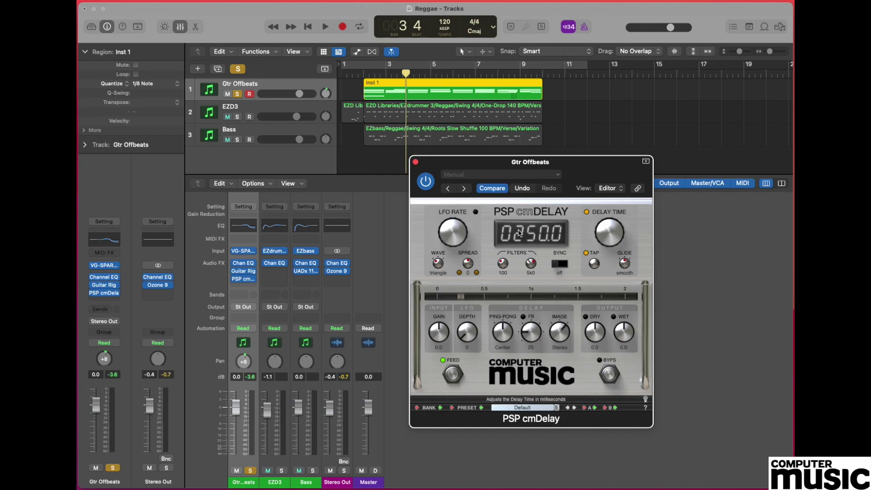
left_click(564, 266)
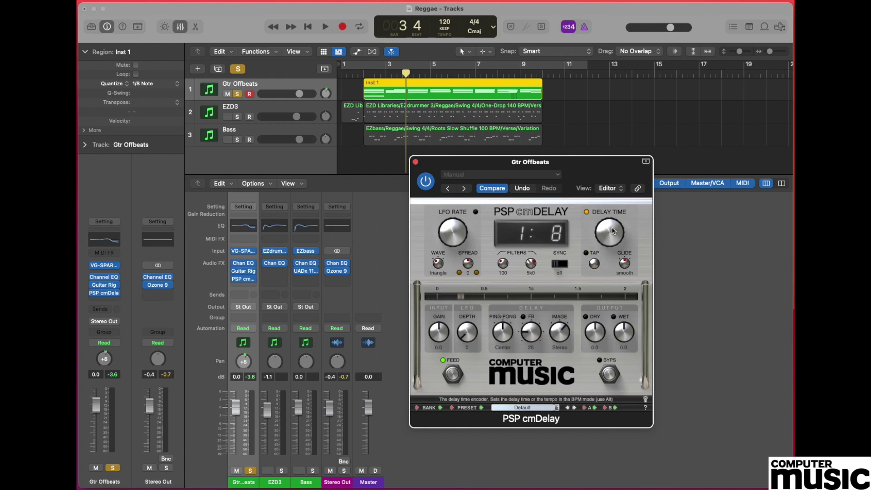
left_click_drag(612, 231, 609, 235)
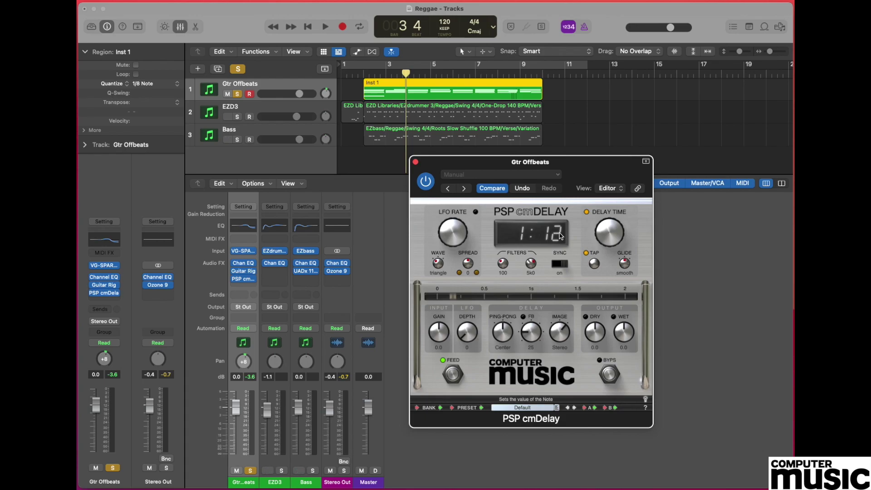
Play the soloed guitar from the start of the song to hear the synced delay
key("Return")
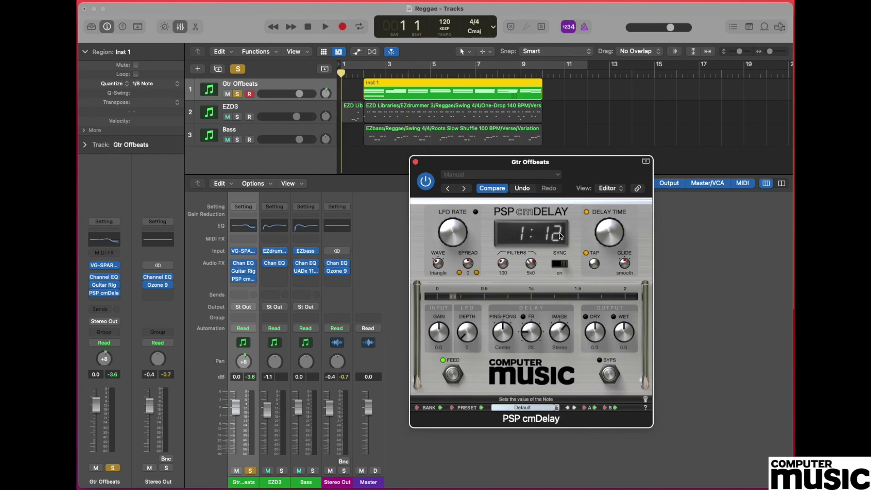
key("space")
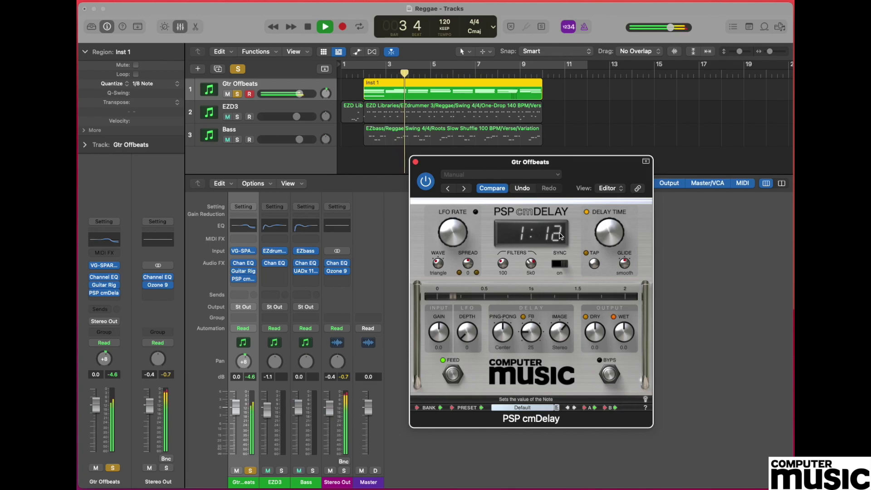
key("space")
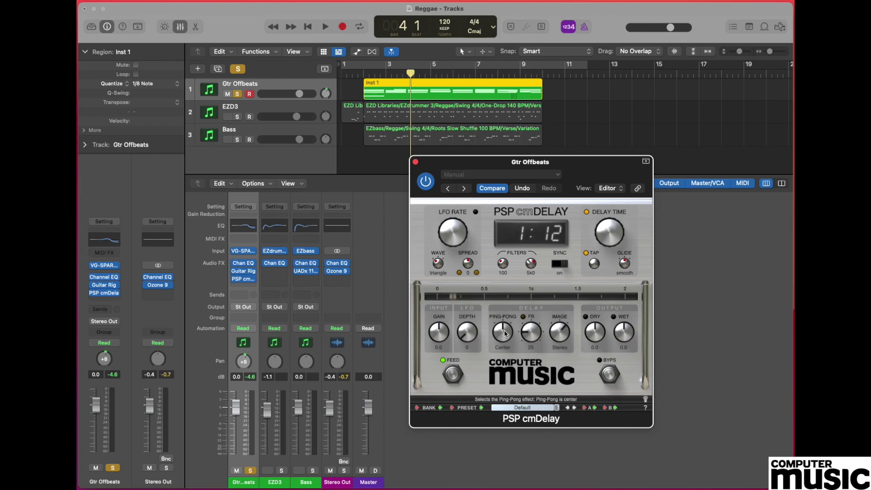
Set the delay's ping-pong to Left, feedback to 60, dry level to 2.0 and wet level to -11.9
left_click_drag(505, 335, 506, 353)
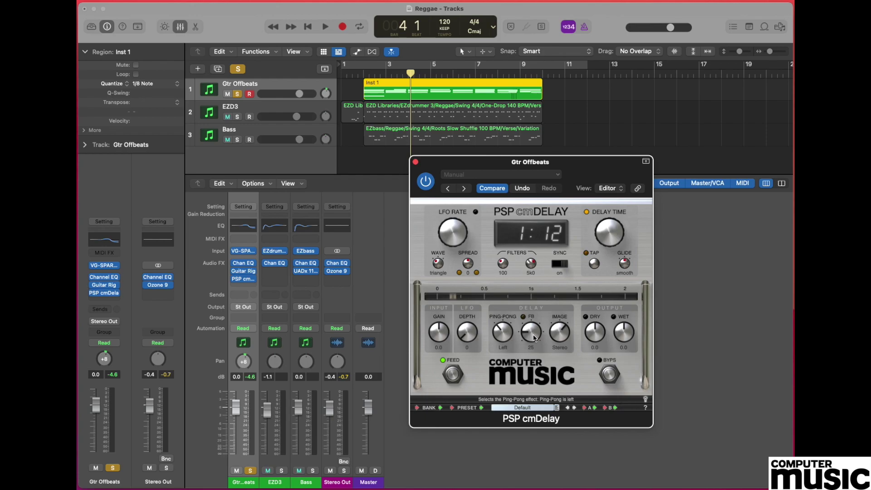
left_click_drag(533, 338, 537, 315)
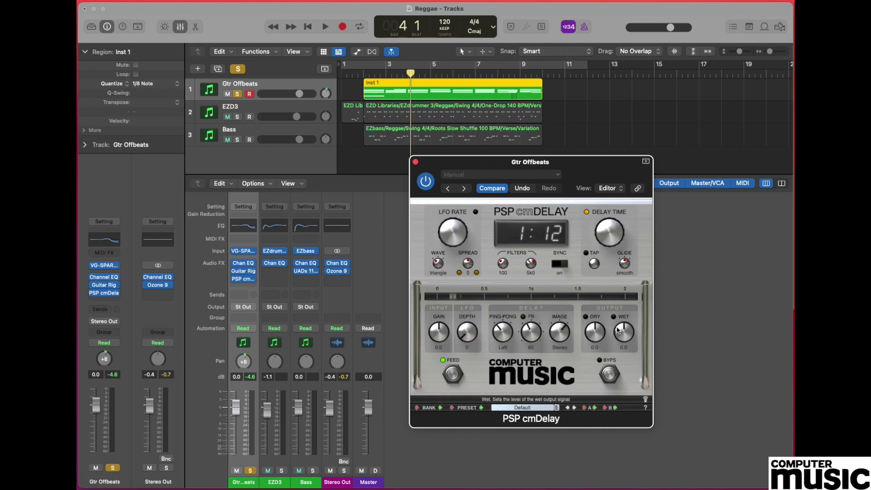
left_click_drag(599, 339, 600, 330)
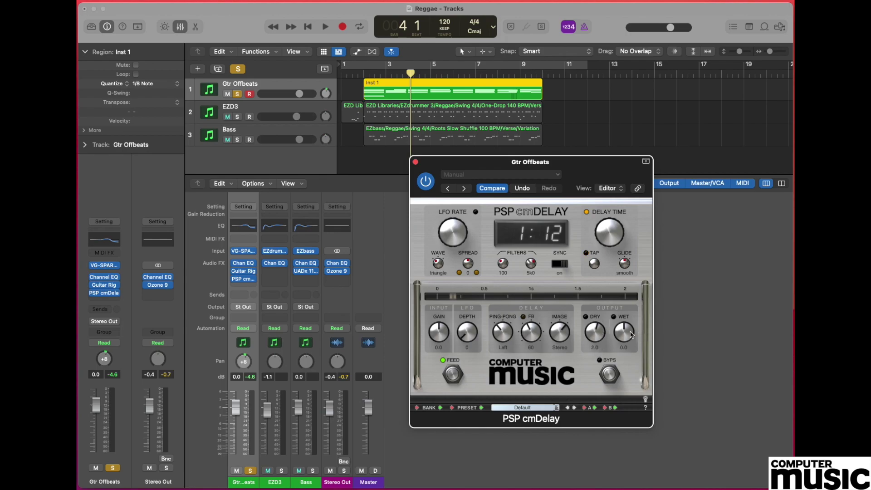
left_click_drag(630, 333, 628, 356)
Play the guitar from the start again to audition the ping-pong delay with its adjusted feedback and levels
key("Return")
key("space")
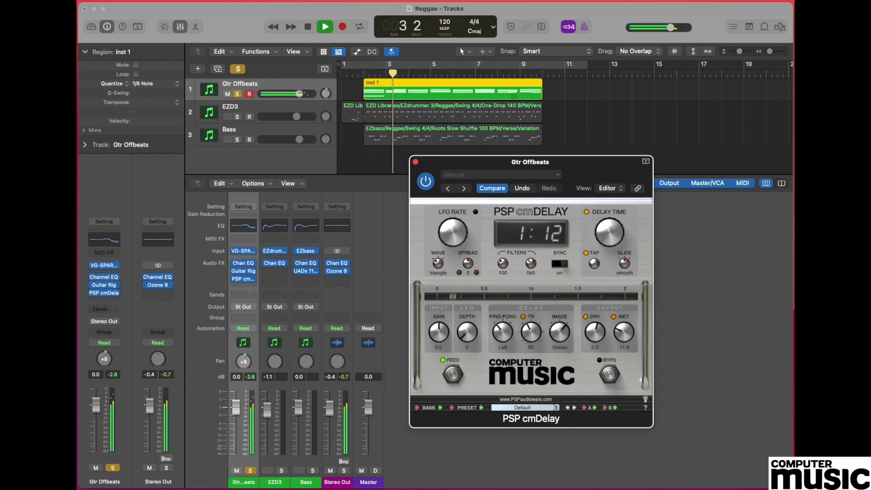
key("space")
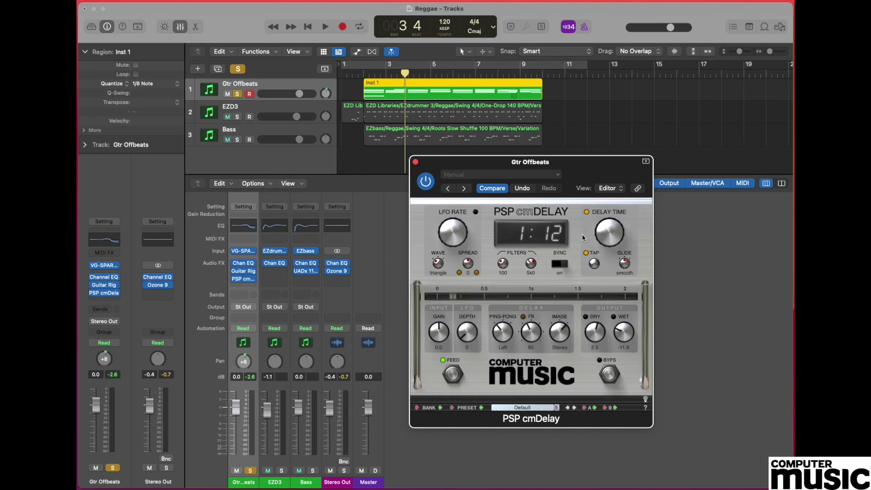
Try a shorter delay time of 1:32 and play the guitar from the start to hear it
left_click_drag(613, 228, 615, 267)
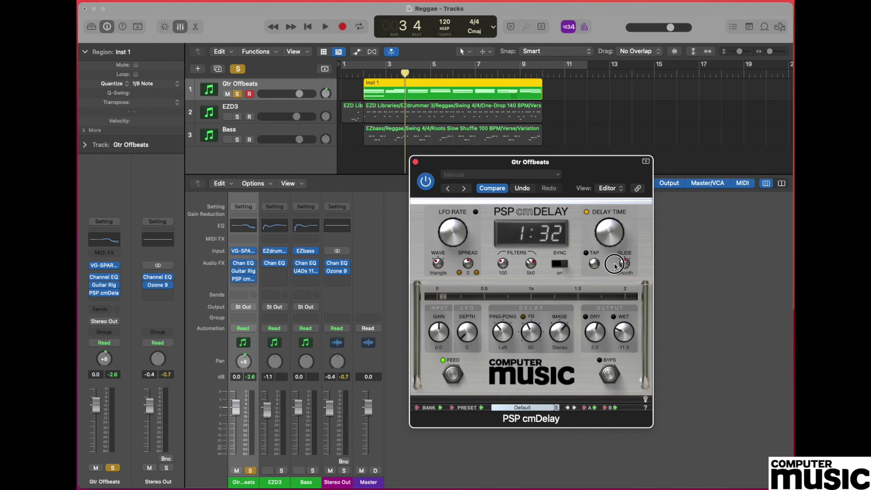
key("Return")
key("space")
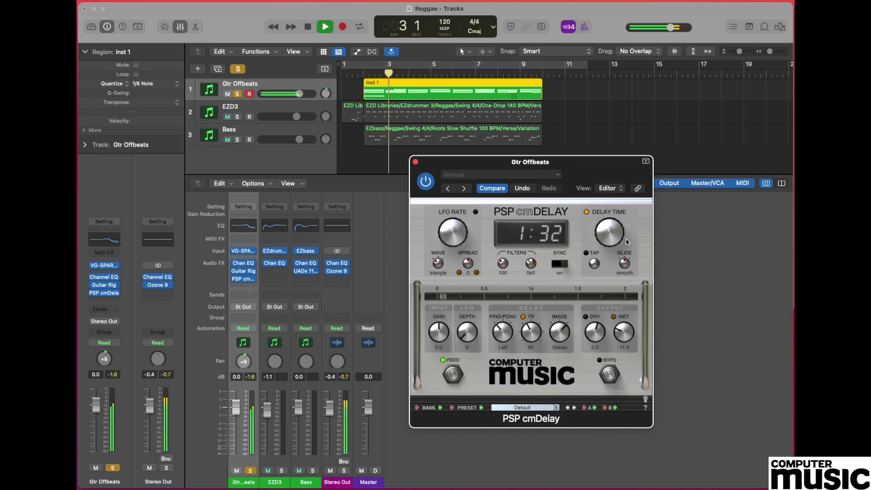
key("space")
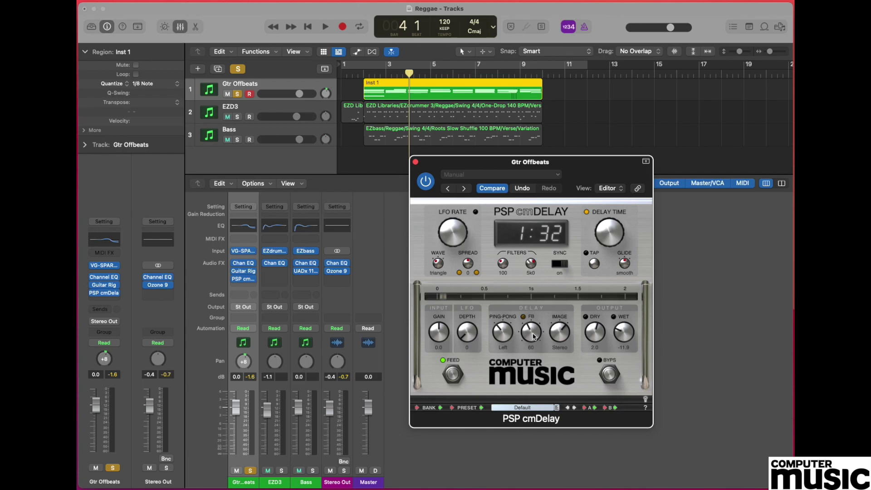
Try a higher feedback amount while playing the guitar from the start, and bring the feedback back down to 60
key("Return")
key("space")
left_click_drag(535, 336, 540, 315)
key("space")
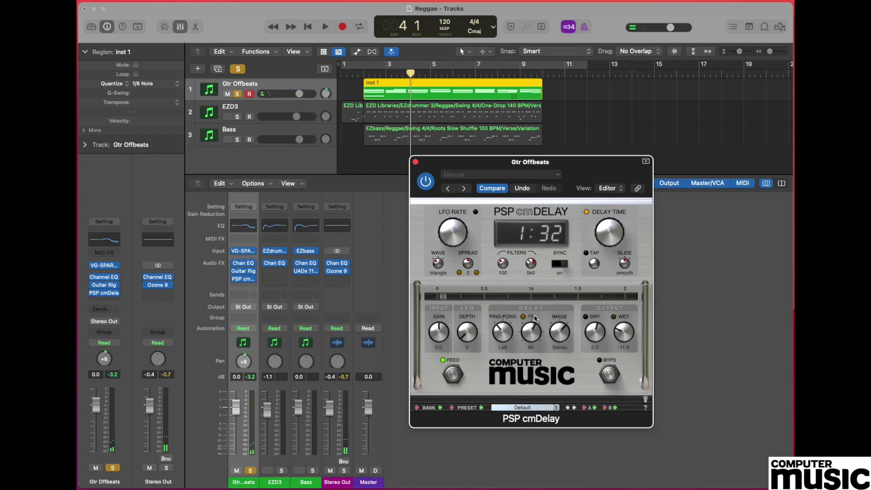
left_click_drag(536, 320, 535, 353)
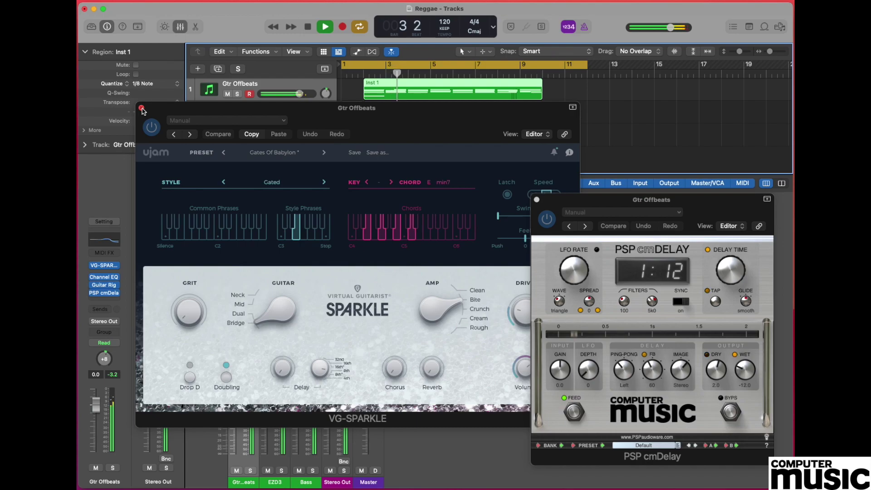
Close the VG-SPARKLE window during full-mix playback, leaving the PSP cmDelay window open
left_click(142, 111)
left_click(141, 109)
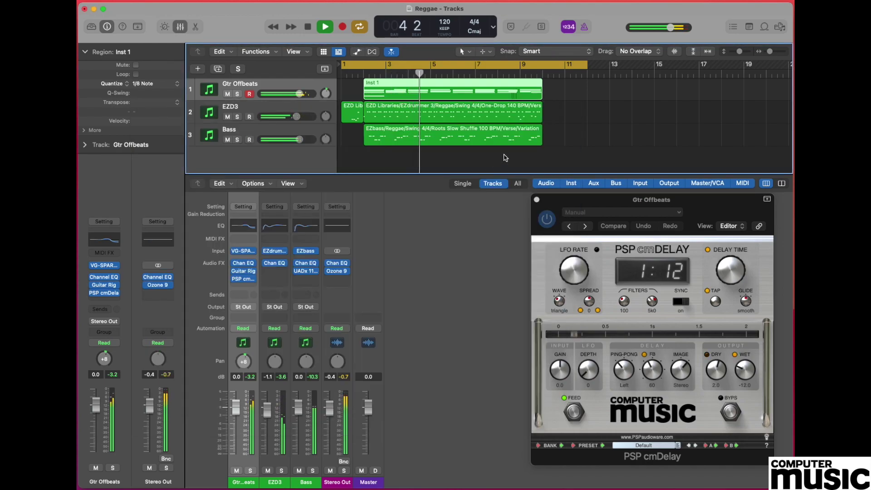